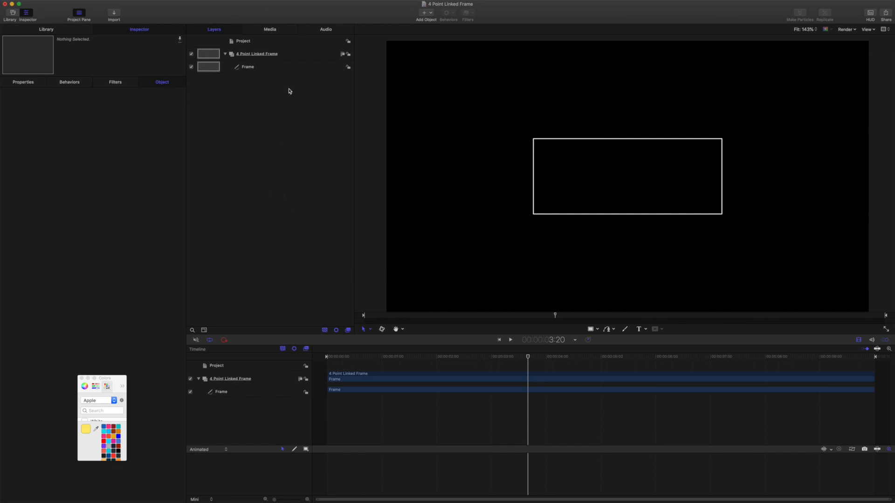
Step: Search the library content for "cross" and add Crosshair Minute.png in its own new group above the 4 Point Linked Frame group
click(257, 70)
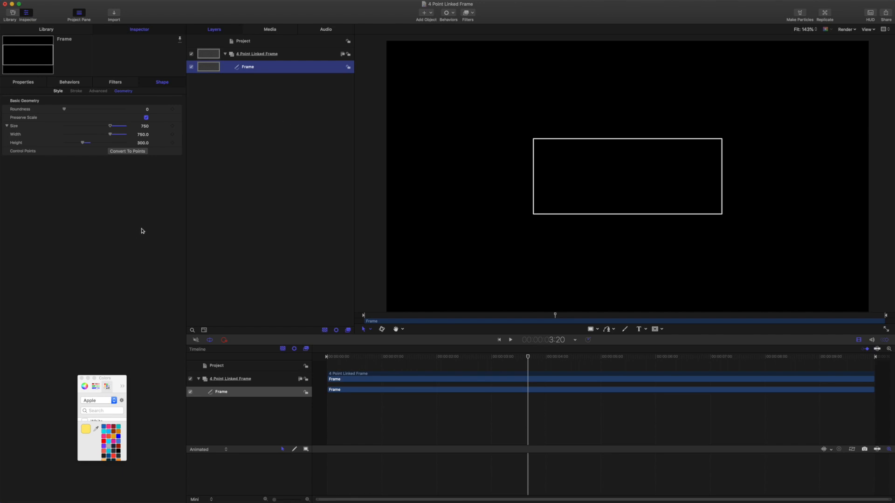
click(71, 33)
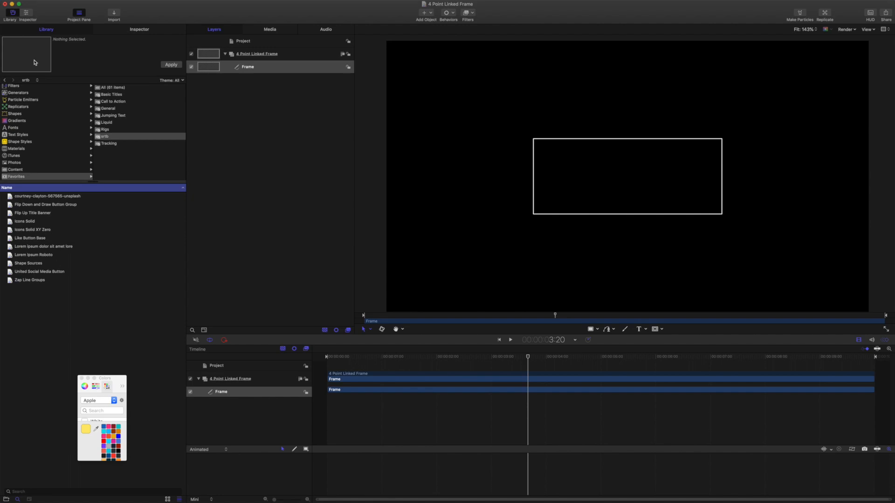
click(16, 170)
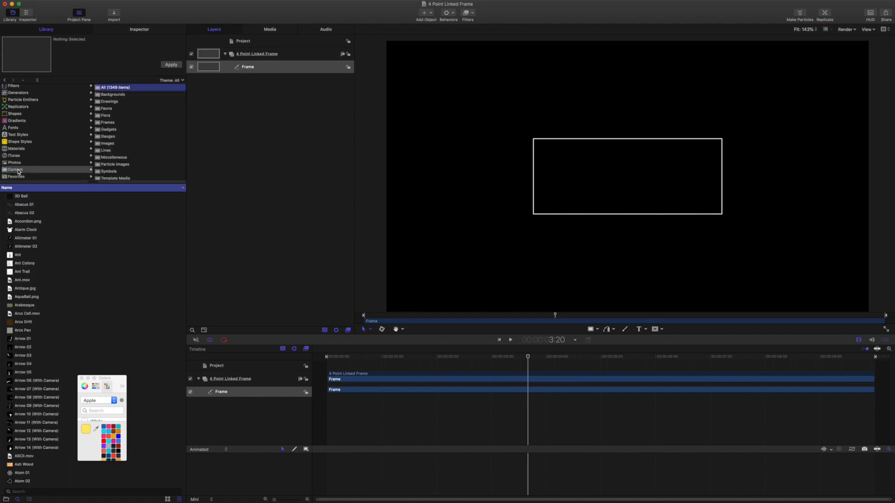
click(26, 492)
text(dross)
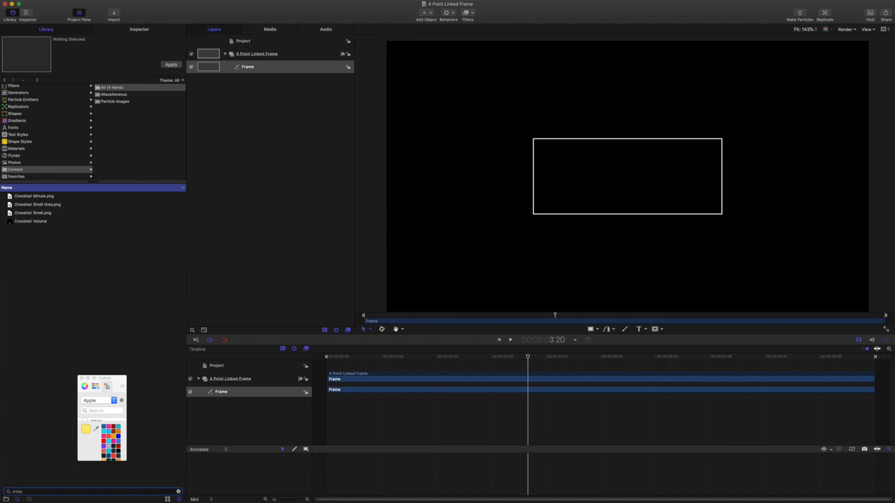
click(27, 196)
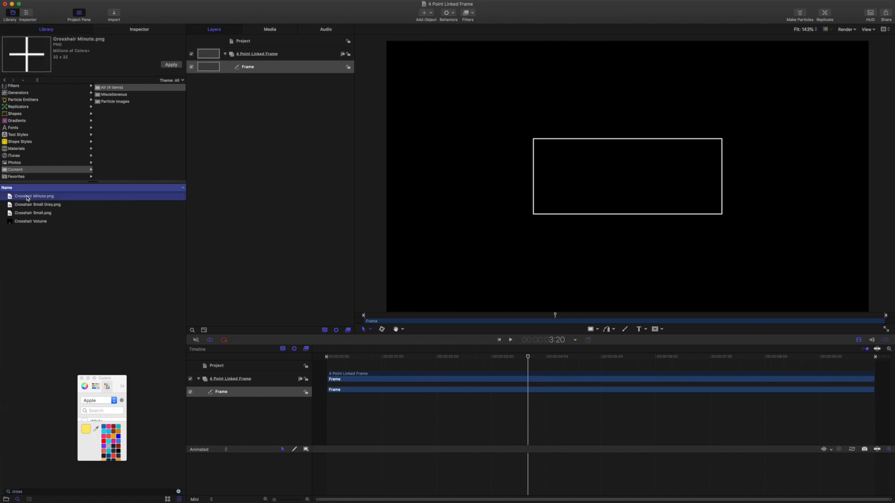
click(172, 65)
drag(264, 69, 261, 49)
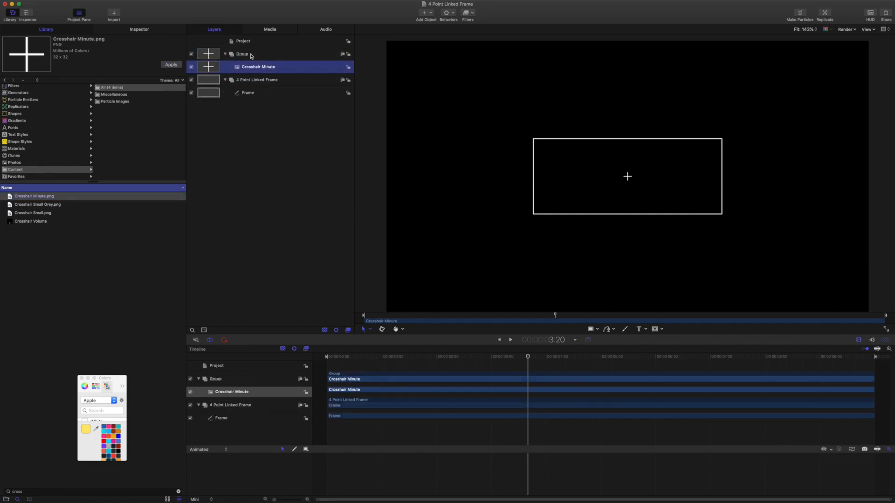
Step: Group the crosshair group and the frame group together and name the parent group 4 Point Linked Frame
click(248, 56)
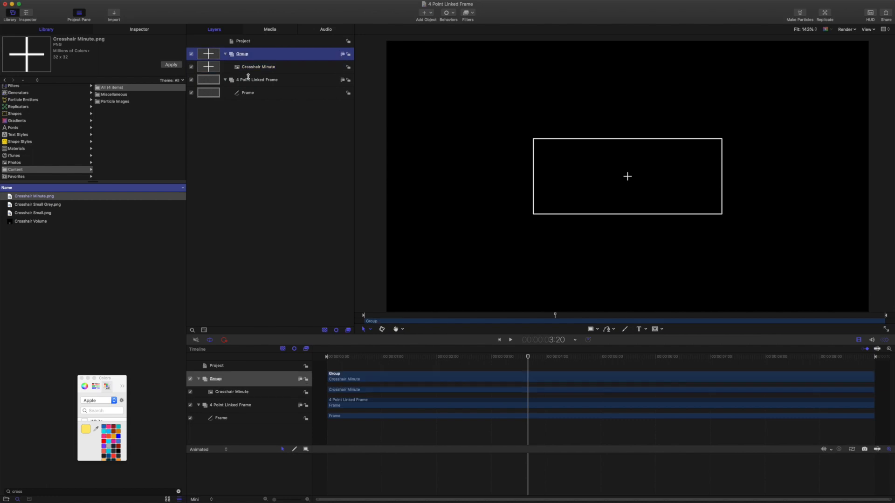
click(226, 55)
click(225, 67)
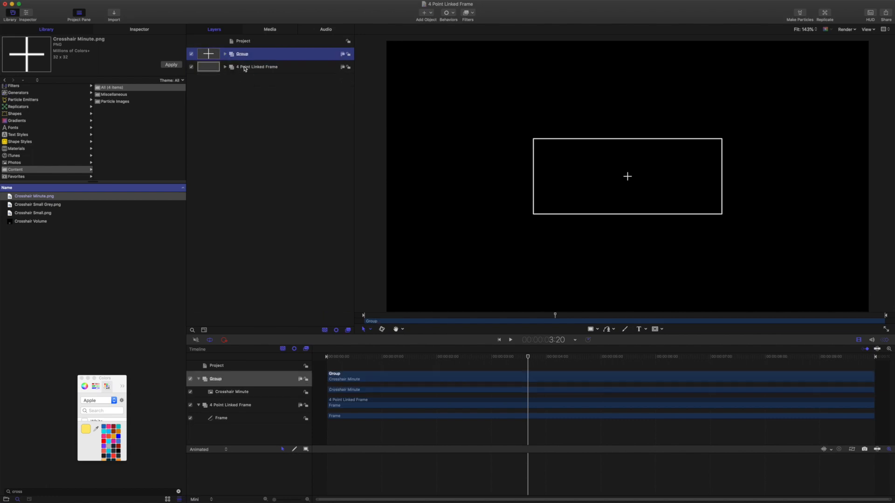
click(246, 66)
shift+click(246, 56)
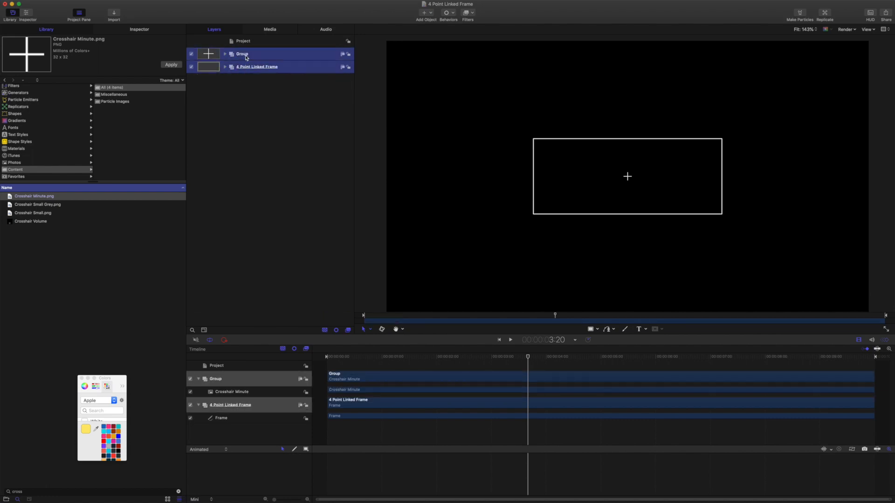
key(super+shift+g)
double_click(246, 54)
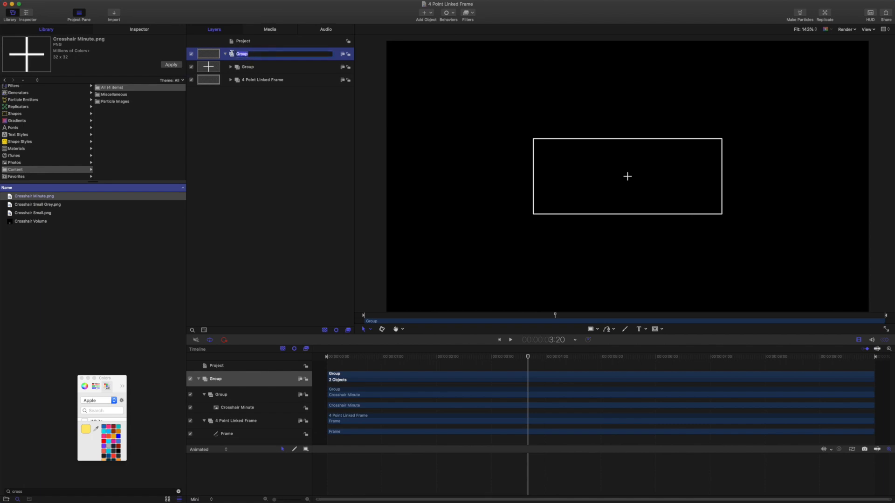
text(4 Point Linked Frame)
key(Return)
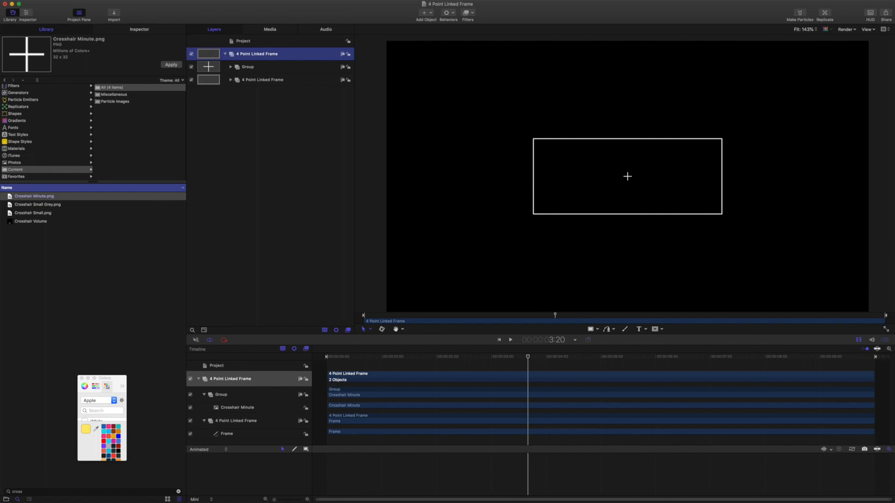
Step: Rename the nested crosshair group as Anchors
double_click(252, 67)
text(Anchors)
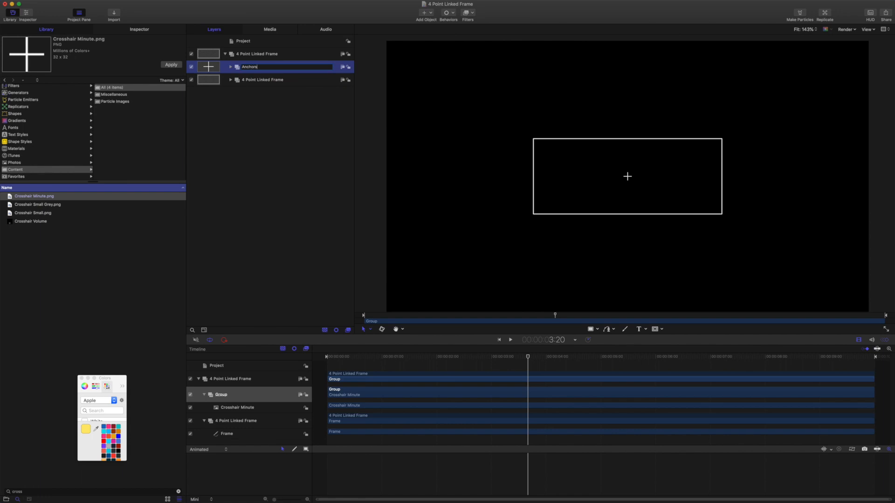
key(Return)
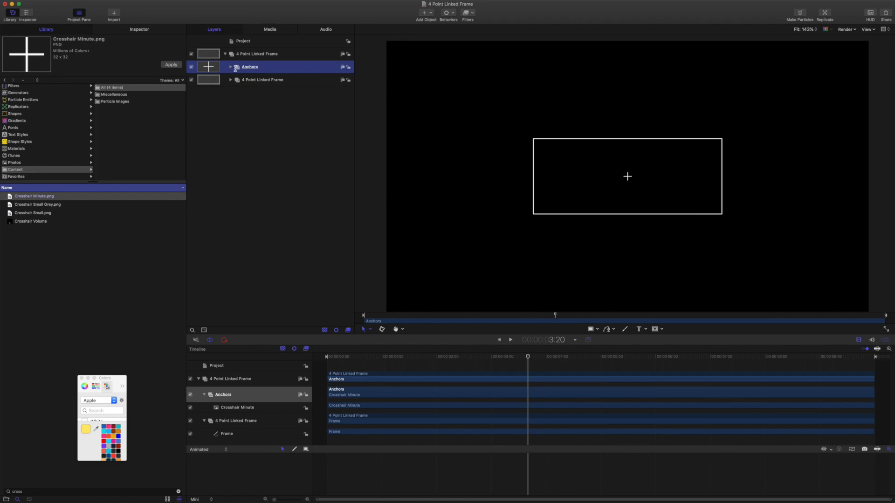
Step: Set the scale of the Crosshair Minute image in the Anchors group to 200%
click(231, 67)
click(250, 81)
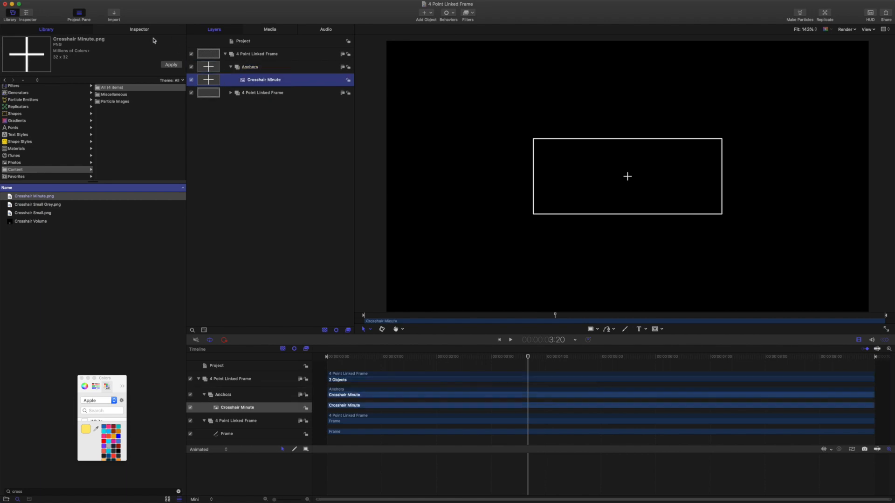
click(140, 30)
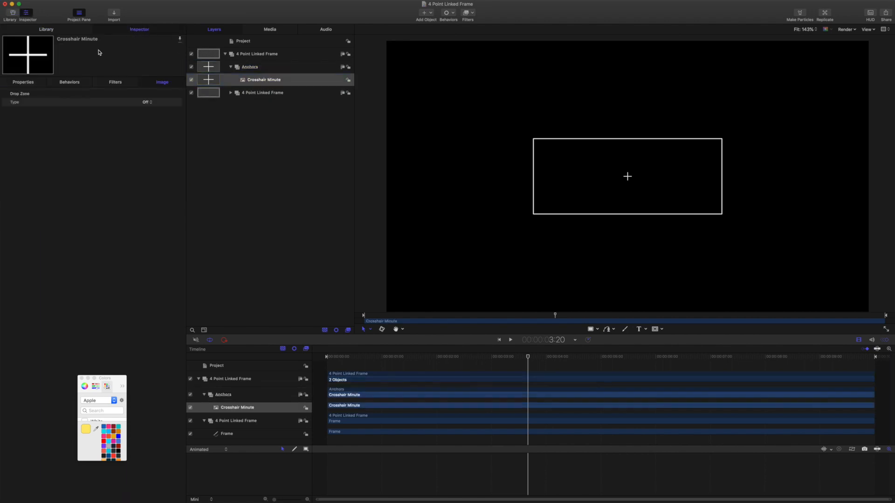
click(29, 82)
click(145, 144)
text(200)
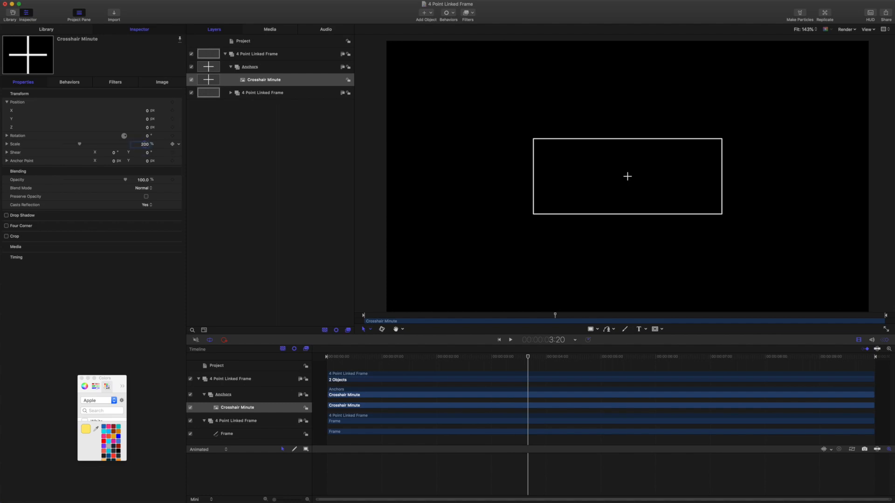
key(Return)
Step: Rename the Crosshair Minute layer as A
double_click(280, 80)
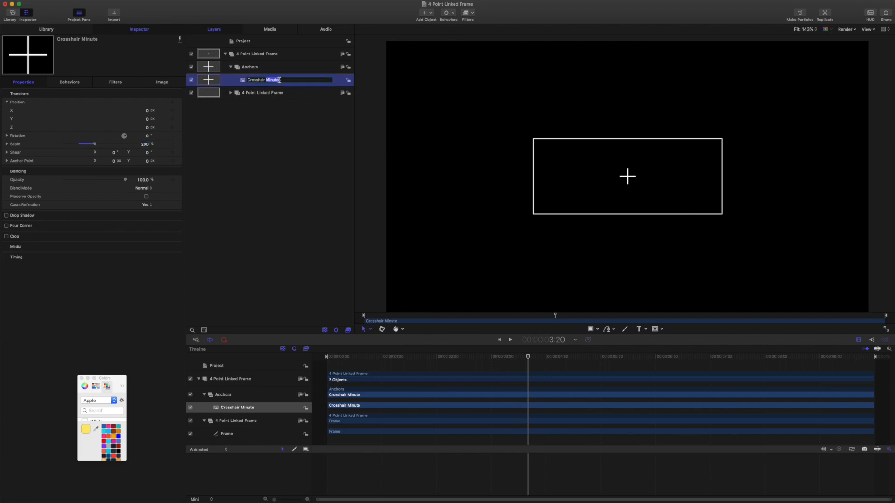
text(A)
key(Return)
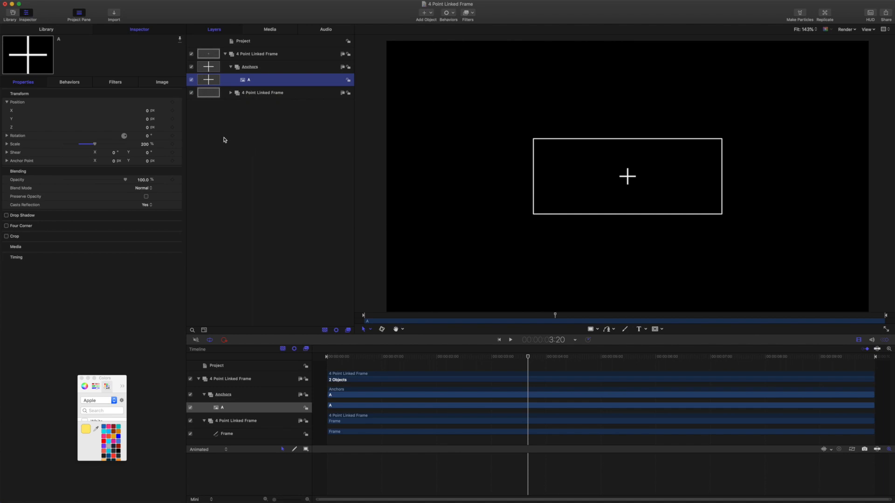
Step: Add a Link parameter behavior to anchor A's X position and name it x pos
click(12, 112)
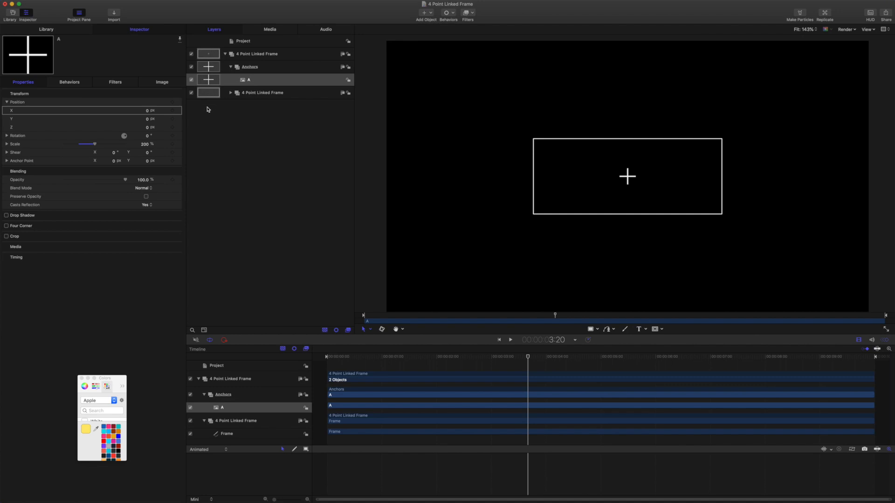
click(178, 112)
mouse_move(219, 175)
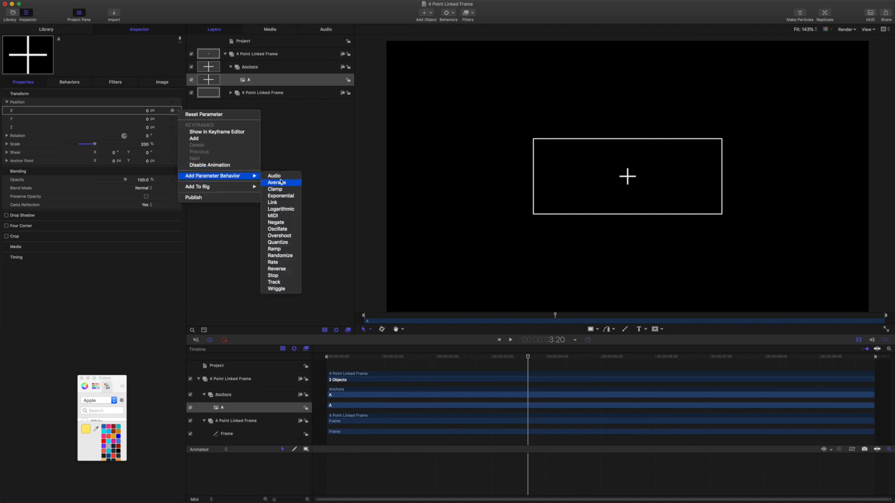
click(276, 203)
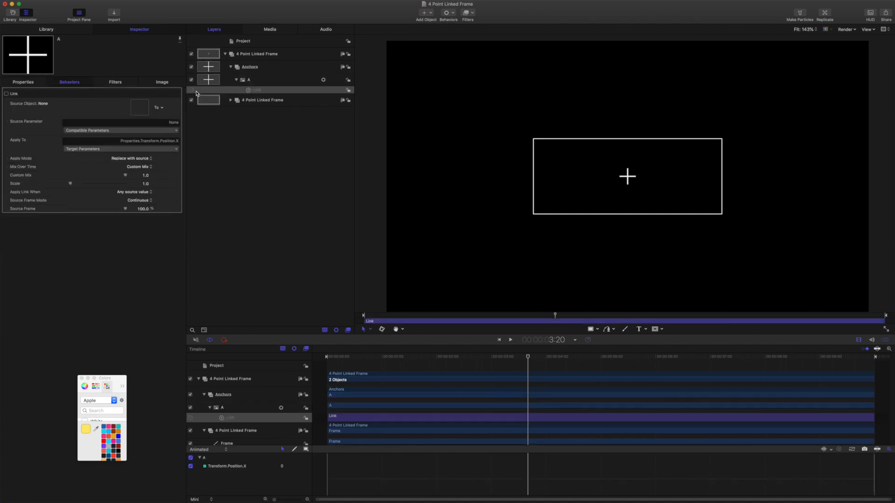
double_click(256, 90)
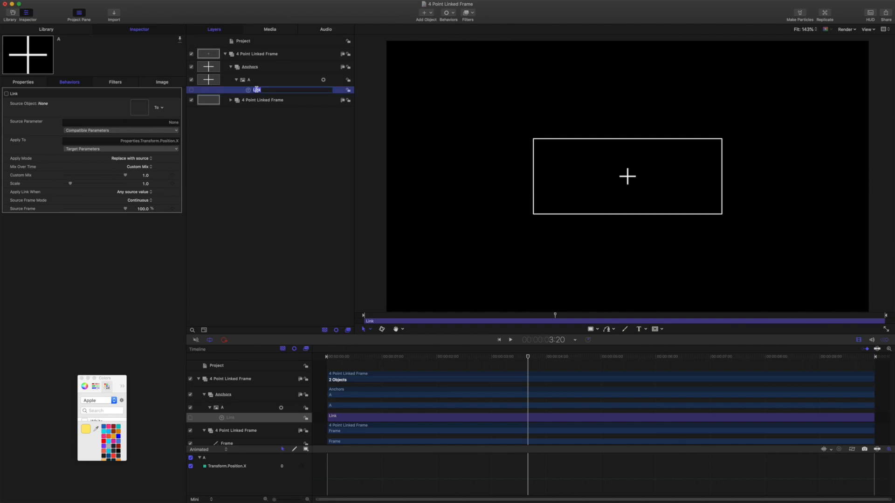
text(x pos)
key(Return)
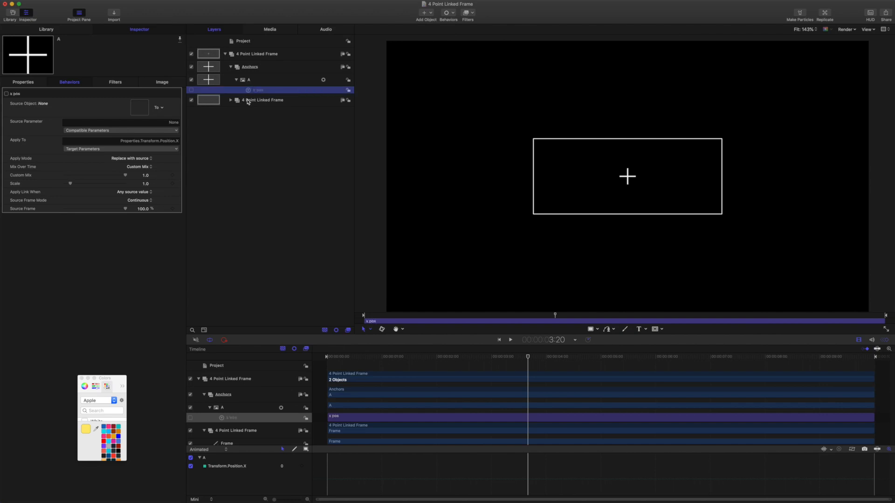
Step: Make the Frame shape the source object of the x pos link and its Left edge the source parameter
drag(229, 112, 140, 108)
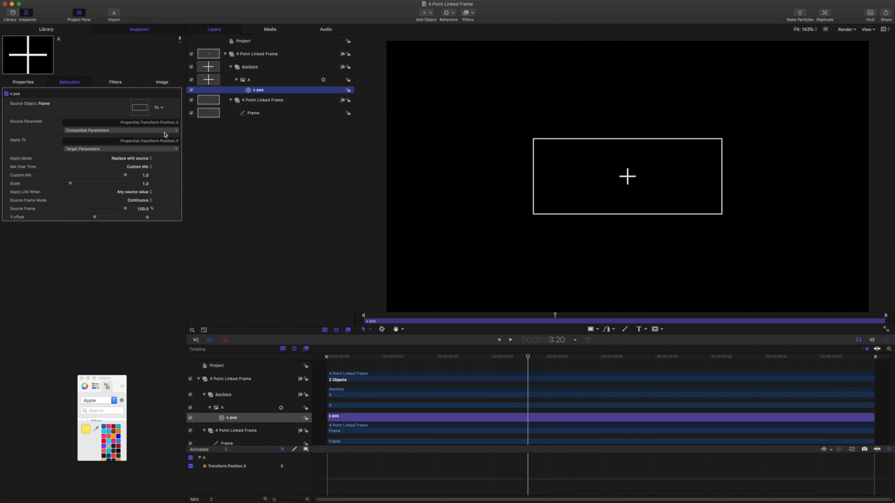
click(165, 134)
mouse_move(160, 138)
mouse_move(201, 144)
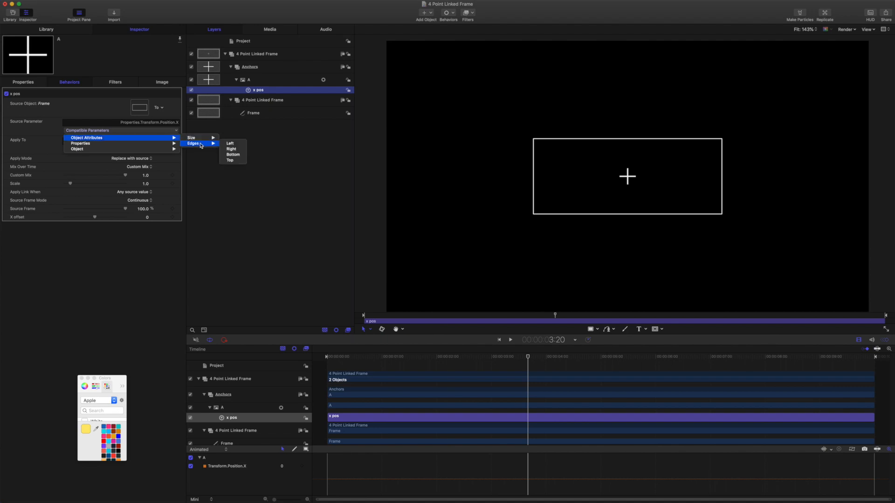
click(233, 144)
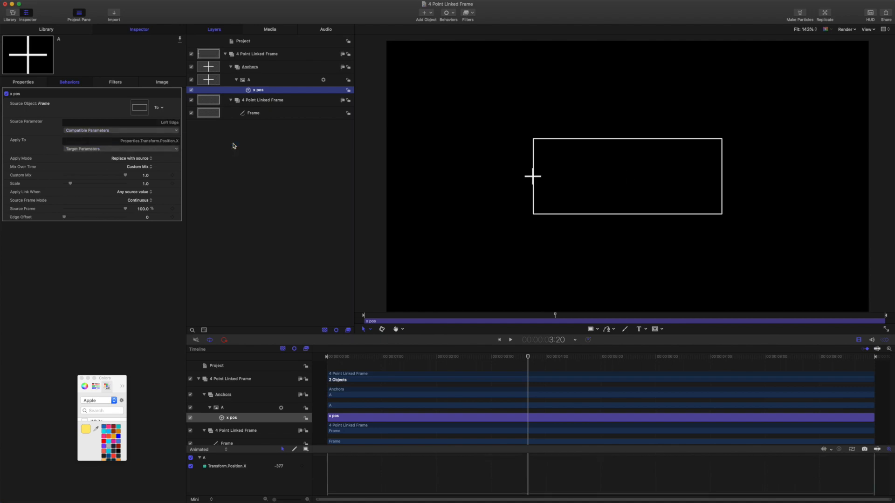
Step: Duplicate the x pos link on anchor A and rename the copy y pos
key(super+d)
click(263, 91)
text(y pos)
key(Return)
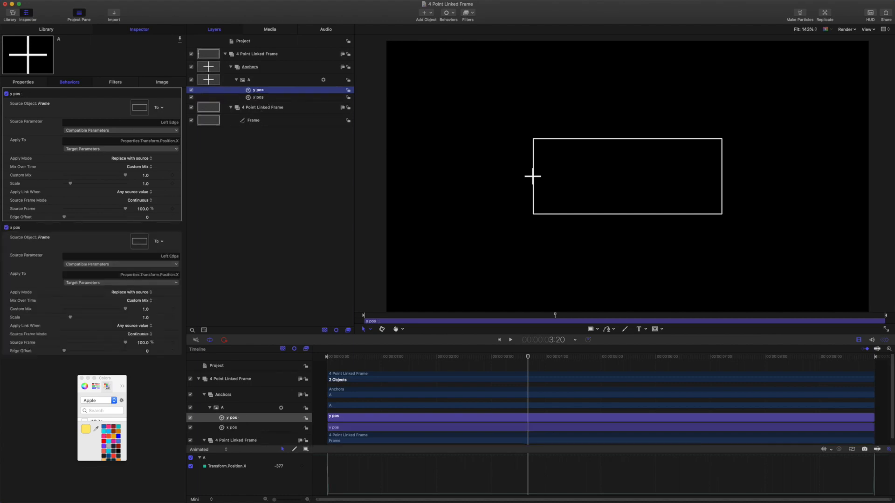
Step: Apply the y pos link to anchor A's Y position and use the Frame's Top edge as its source parameter
click(167, 150)
mouse_move(257, 158)
click(293, 169)
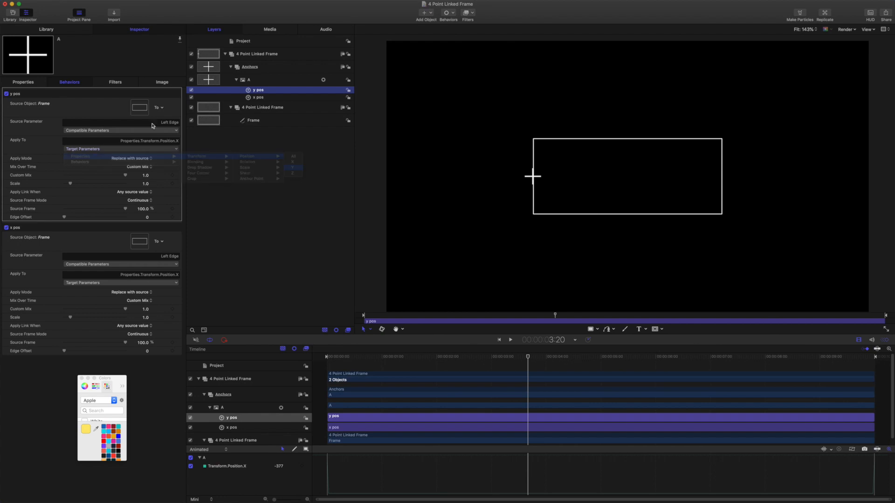
click(171, 131)
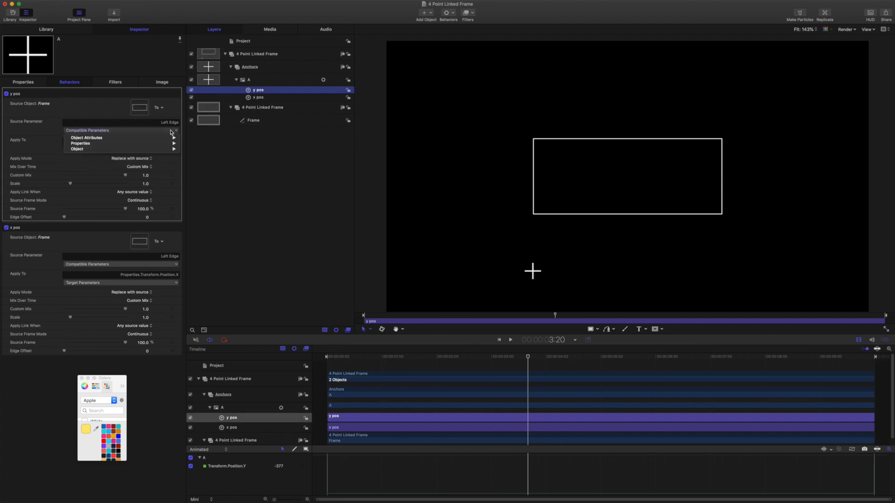
mouse_move(166, 138)
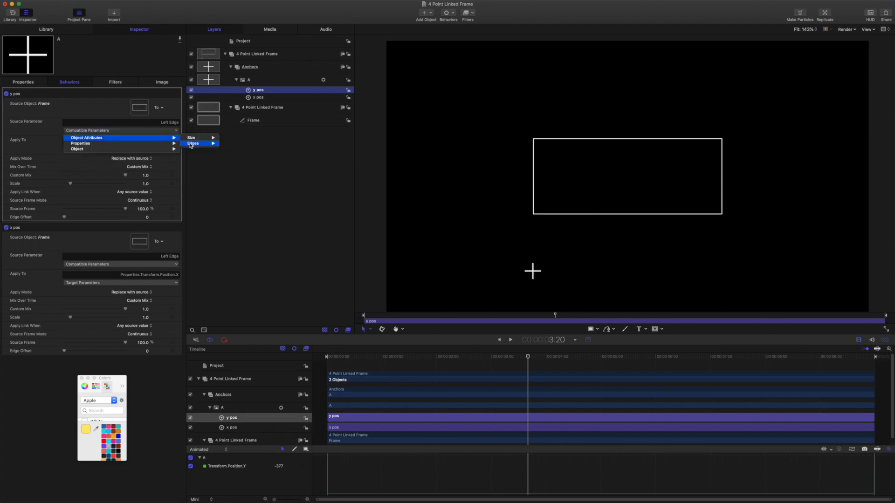
mouse_move(205, 144)
click(231, 161)
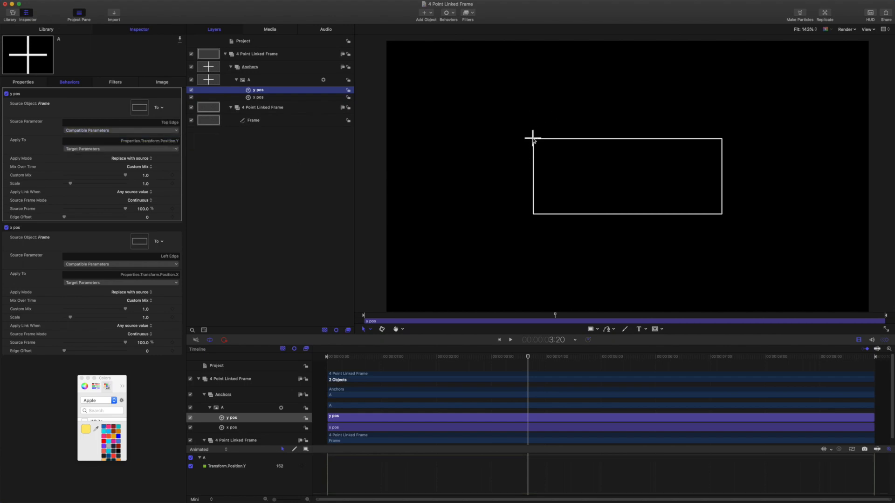
Step: Duplicate anchor A with its link behaviors and rename the copy B
click(267, 83)
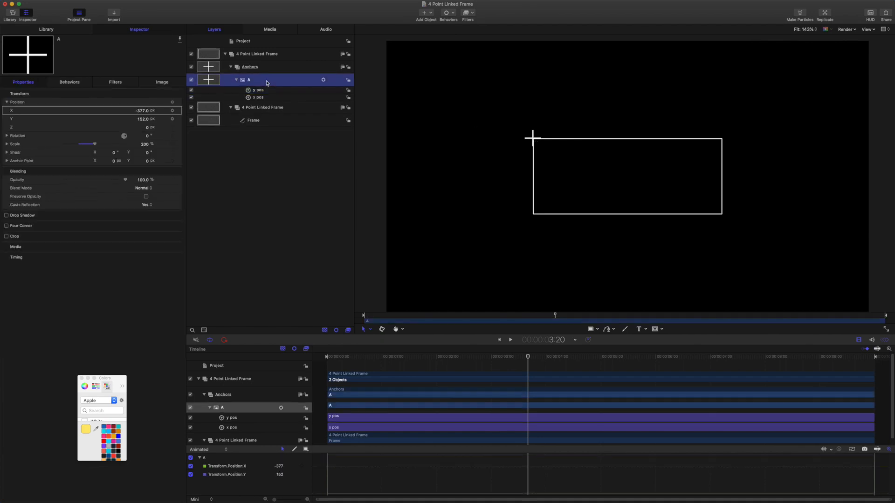
key(super+d)
double_click(264, 82)
key(BackSpace)
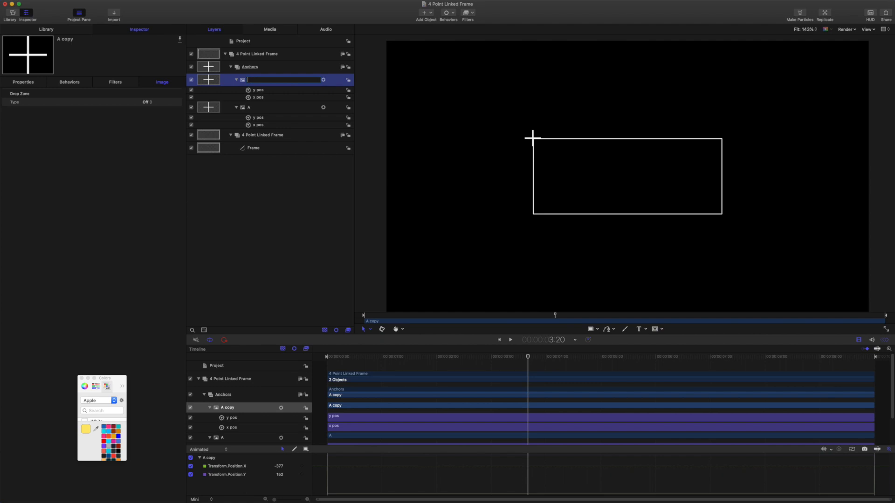
key(Return)
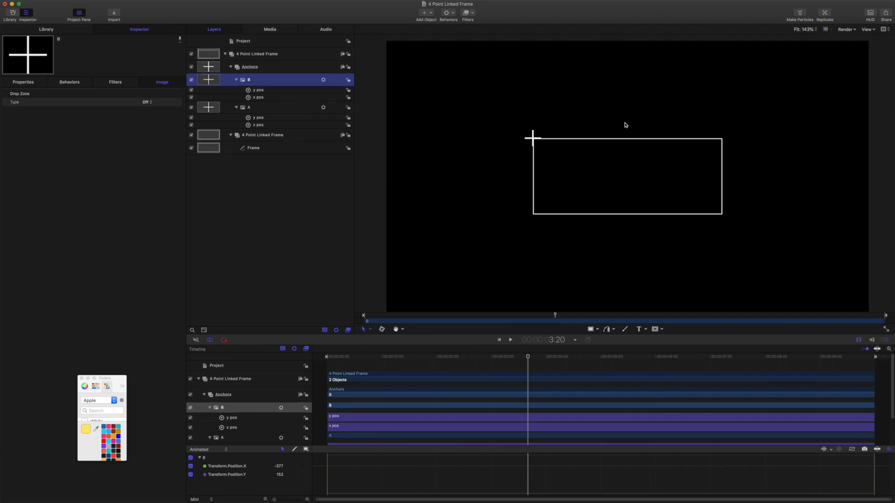
Step: Set the source parameter of anchor B's x pos link to the Frame's Right edge
click(260, 98)
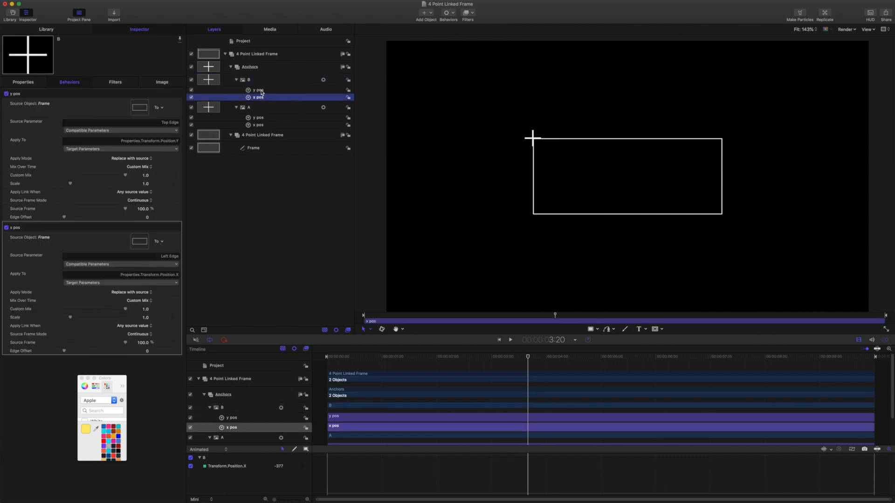
click(171, 266)
mouse_move(170, 272)
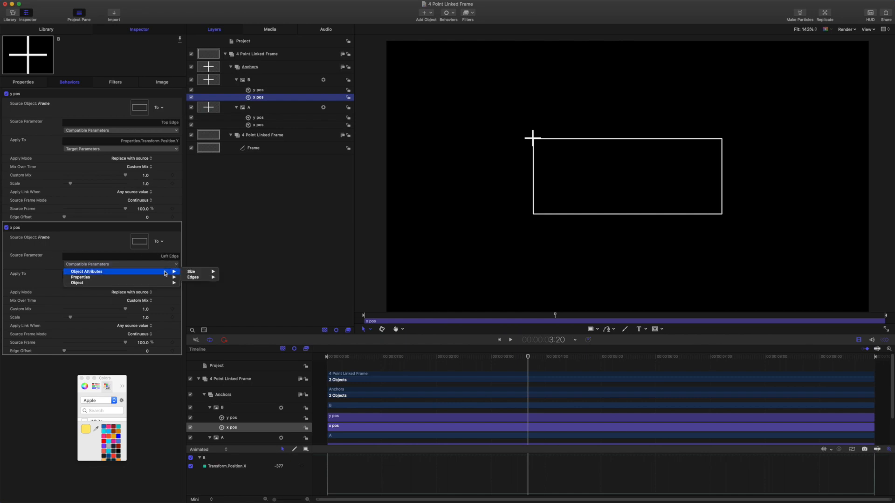
mouse_move(199, 278)
click(231, 282)
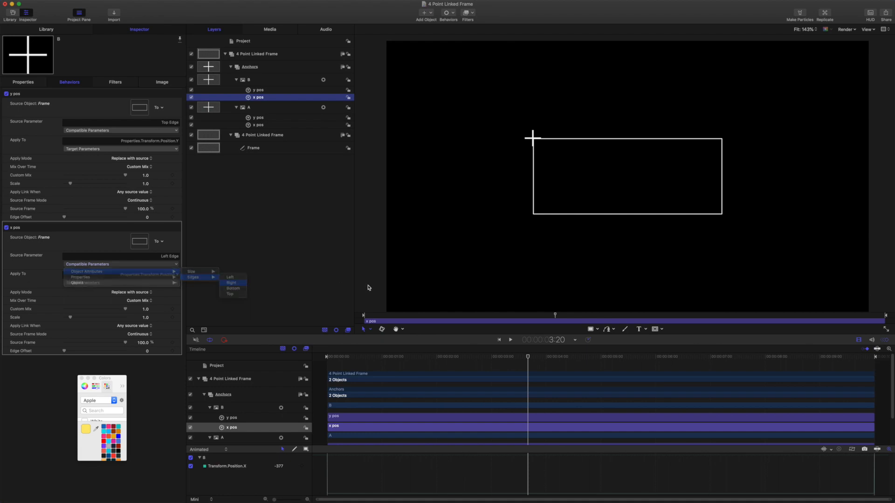
Step: Duplicate anchor B with its link behaviors and rename the copy C
click(251, 82)
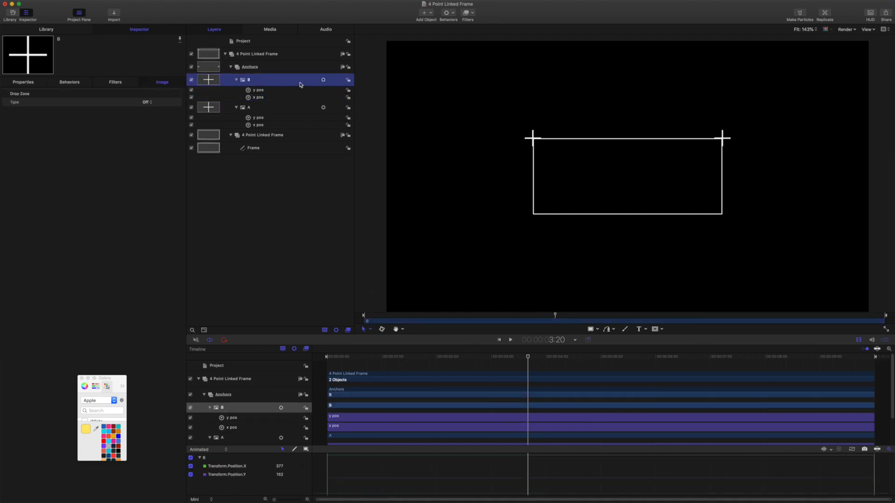
key(super+d)
double_click(261, 82)
key(BackSpace)
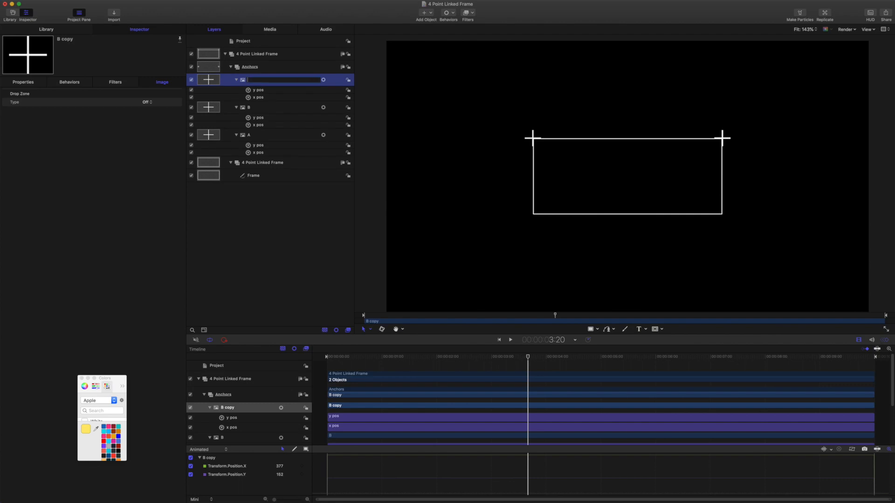
text(c)
key(Return)
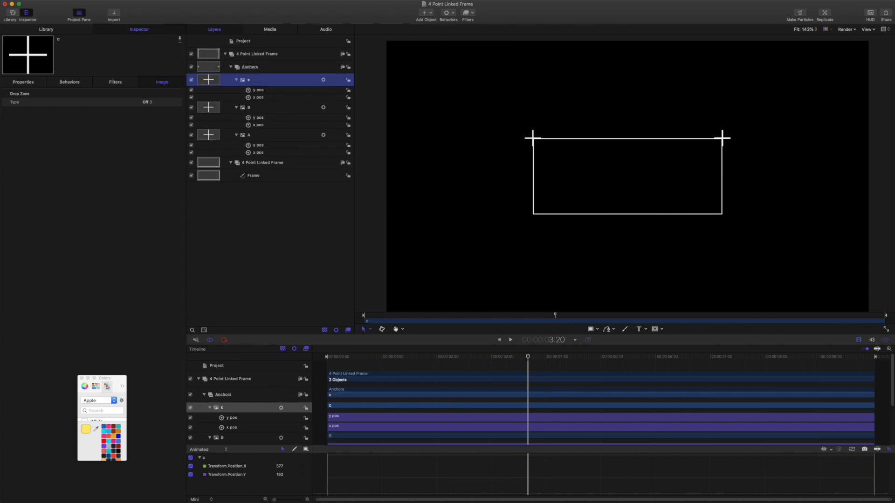
double_click(254, 80)
text(C)
key(Return)
Step: Set the source parameter of anchor C's y pos link to the Frame's Bottom edge
click(258, 92)
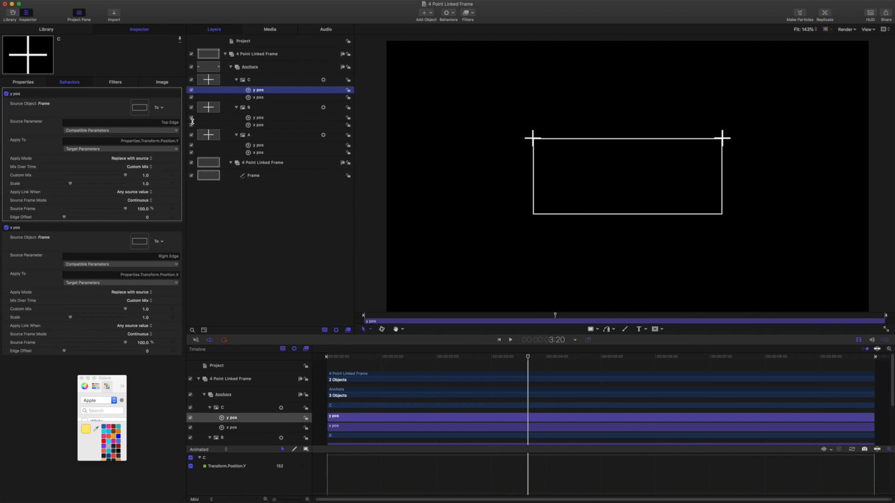
click(169, 131)
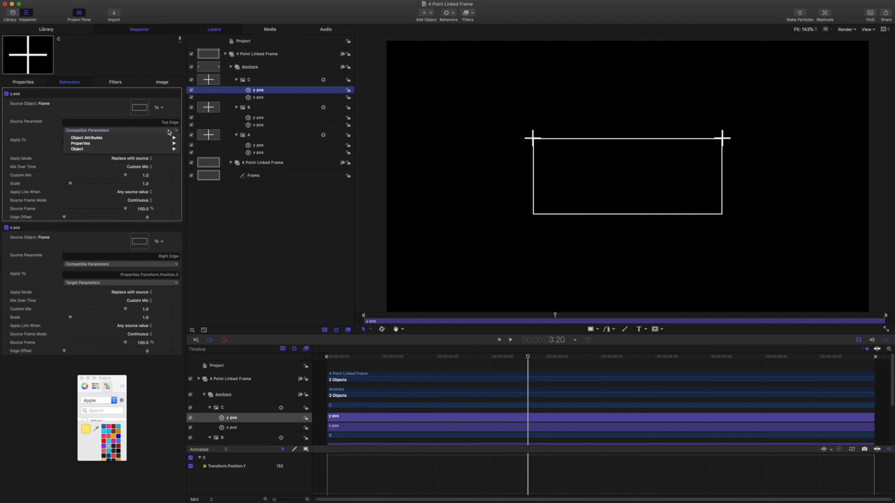
mouse_move(181, 138)
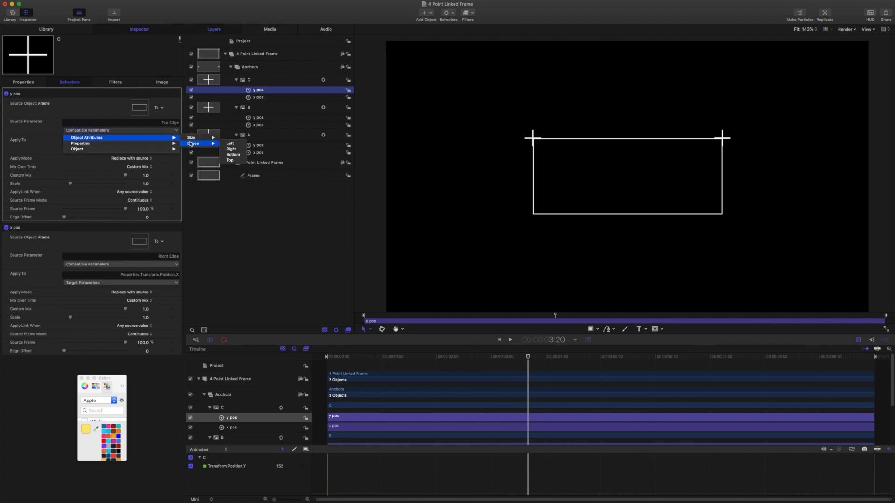
click(250, 152)
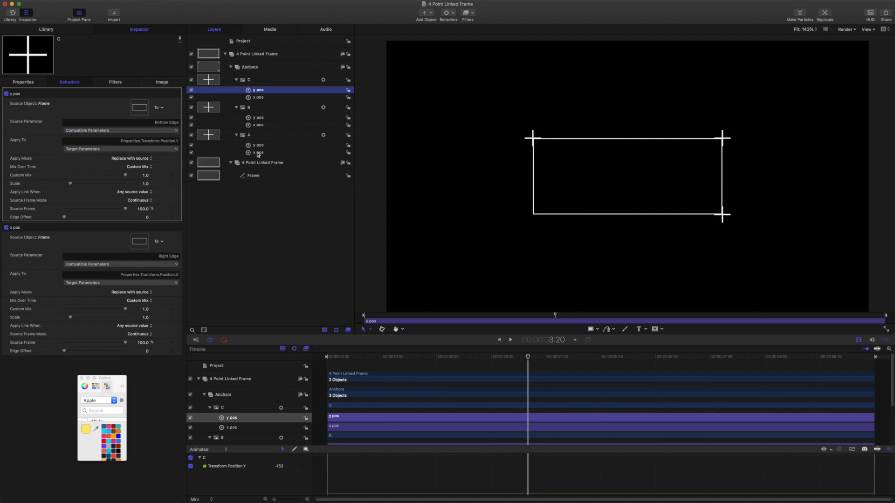
Step: Duplicate anchor C with its link behaviors and rename the copy D
click(250, 82)
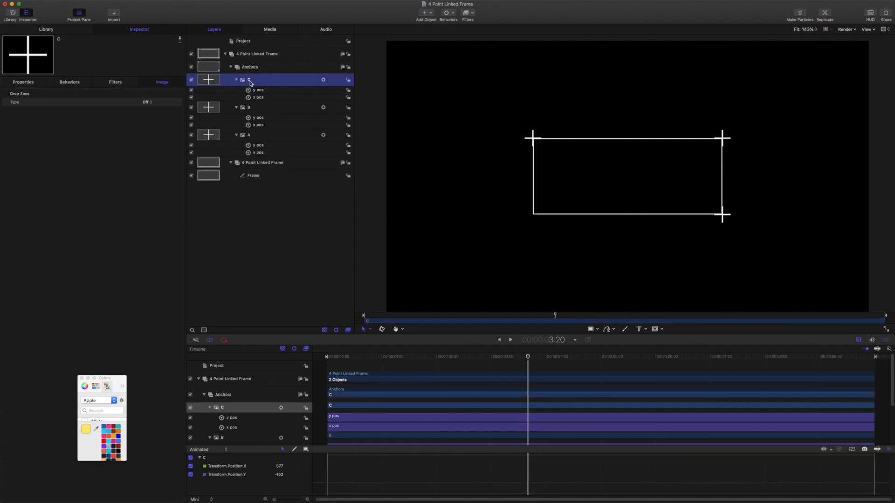
key(super+d)
double_click(257, 80)
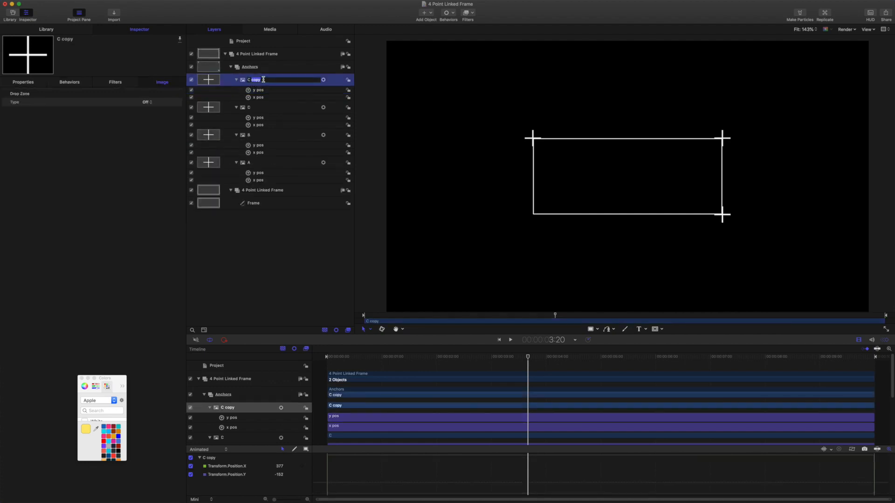
text(D)
key(Return)
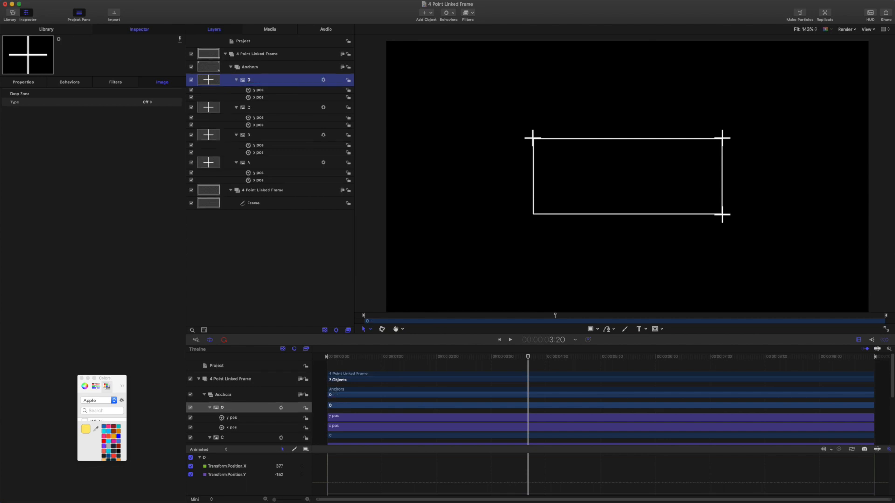
Step: Set the source parameter of anchor D's x pos link to the Frame's Left edge
click(257, 97)
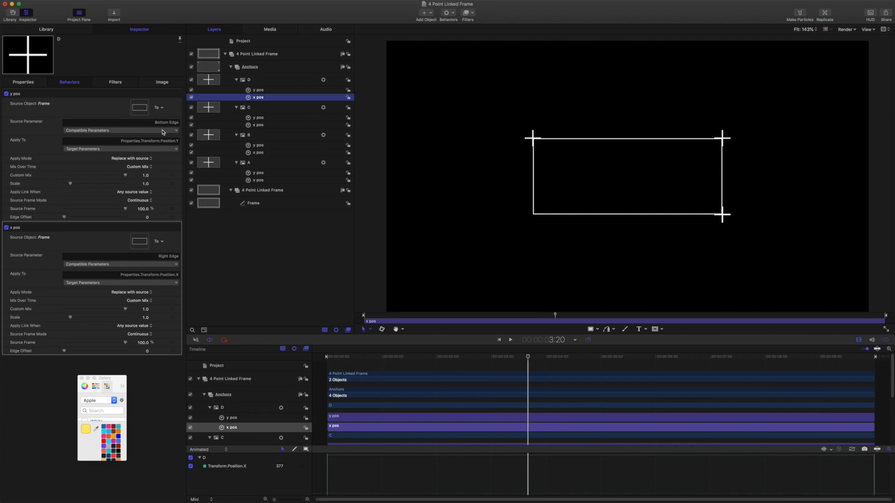
click(165, 265)
mouse_move(168, 272)
mouse_move(198, 277)
click(232, 279)
Step: Select and collapse the main 4 Point Linked Frame group and show the Favorites category of the Library
click(251, 55)
click(225, 53)
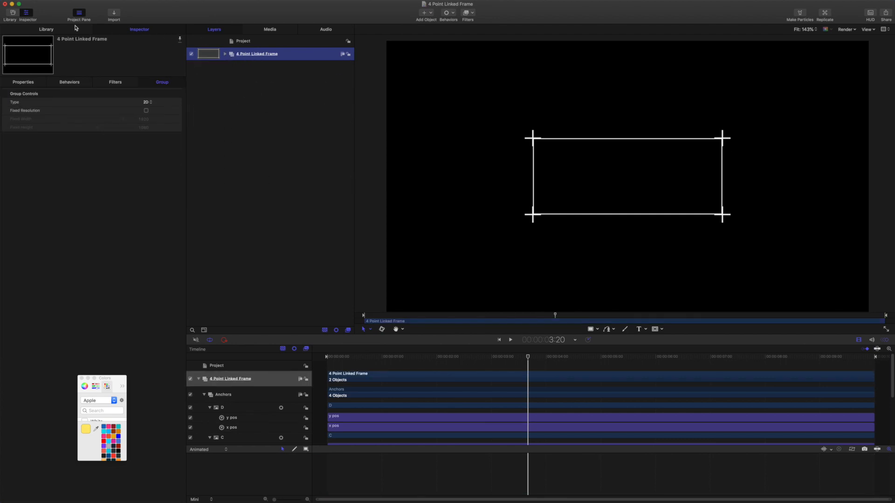
click(57, 30)
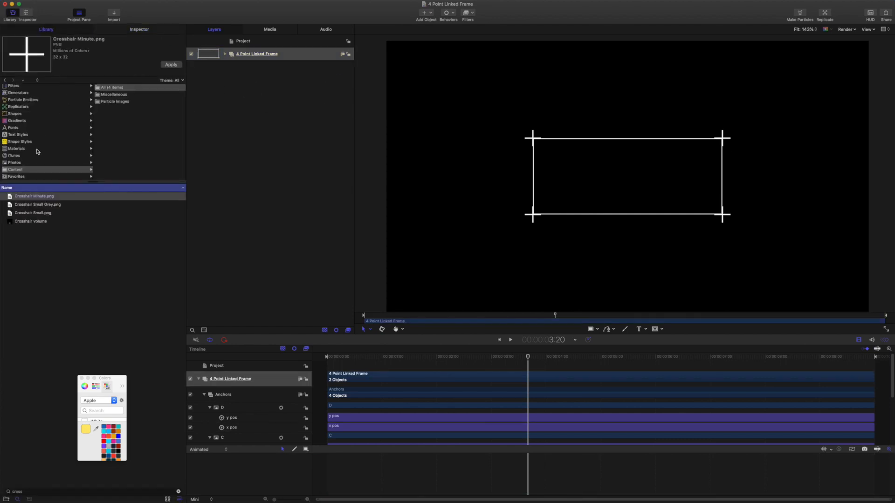
click(21, 176)
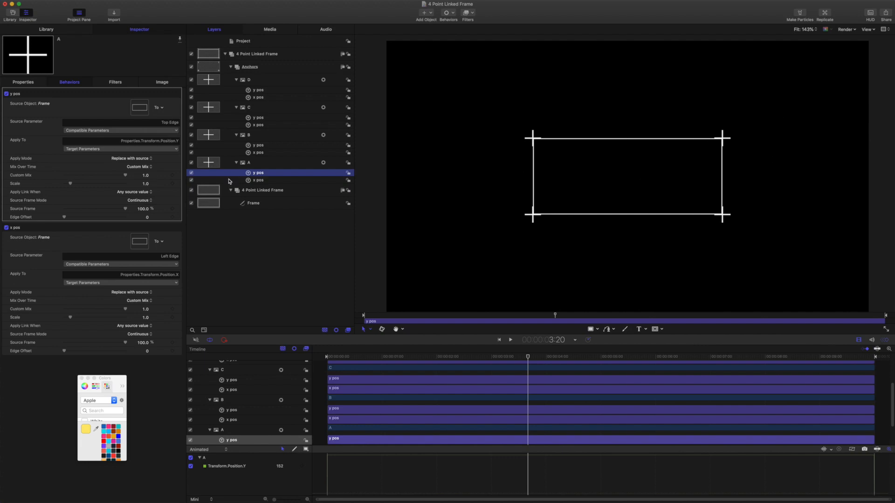
Step: Resize the Frame shape to about 747 wide and 335 high and check anchor A's position values
click(254, 203)
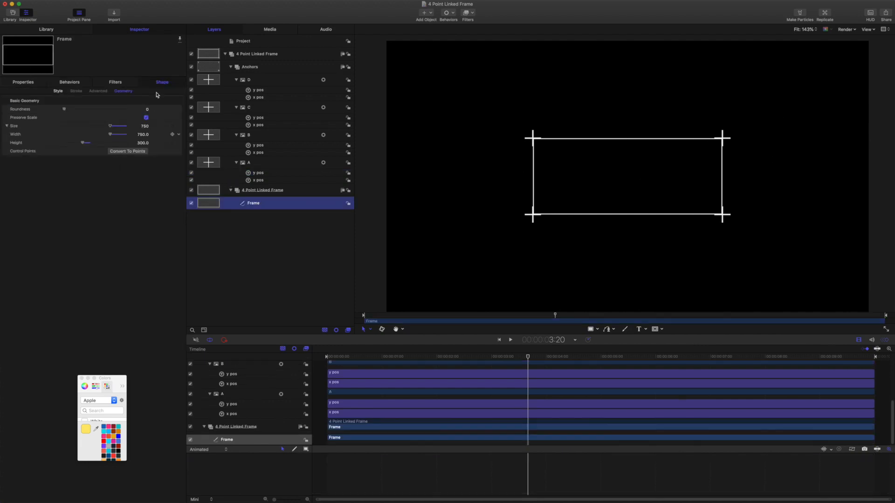
drag(140, 144, 142, 138)
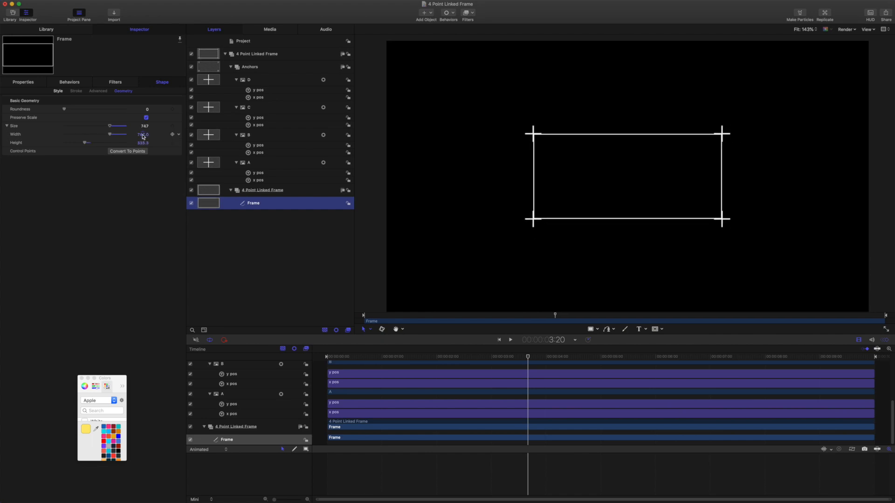
click(254, 166)
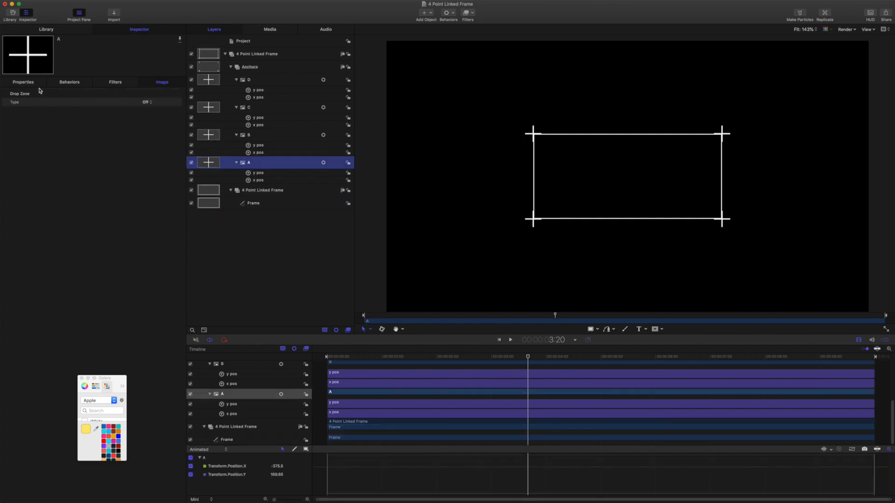
click(25, 85)
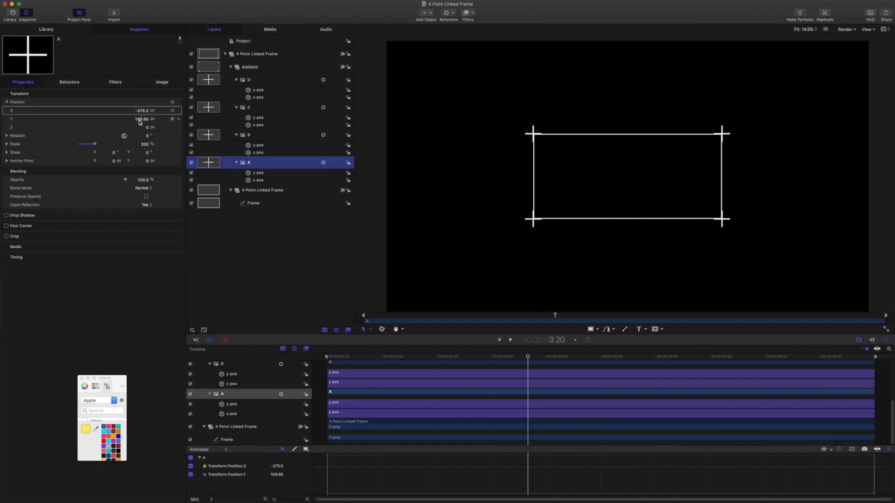
Step: Widen the Frame shape to 1109 and compare its position properties with those of anchor A
click(253, 204)
click(166, 83)
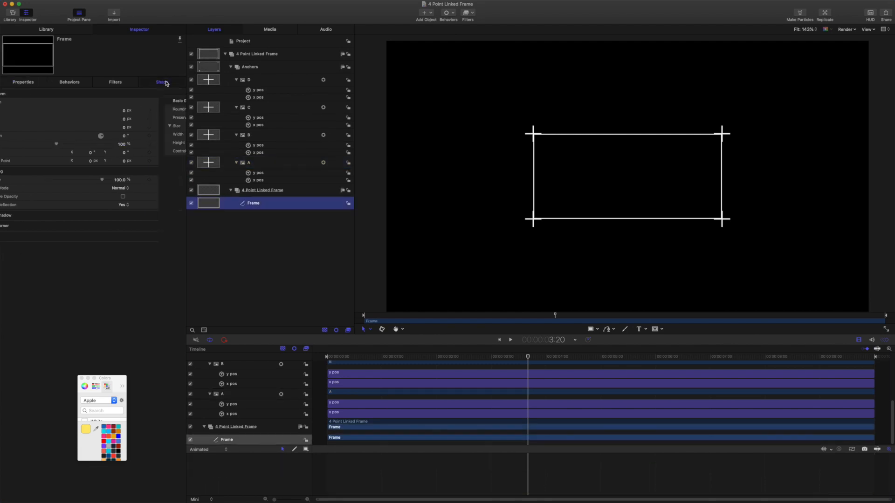
drag(143, 138, 183, 137)
click(19, 84)
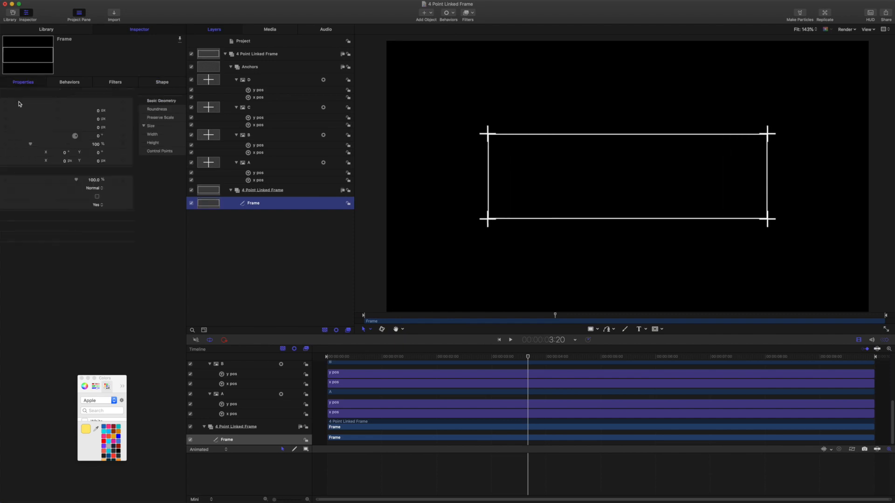
click(253, 163)
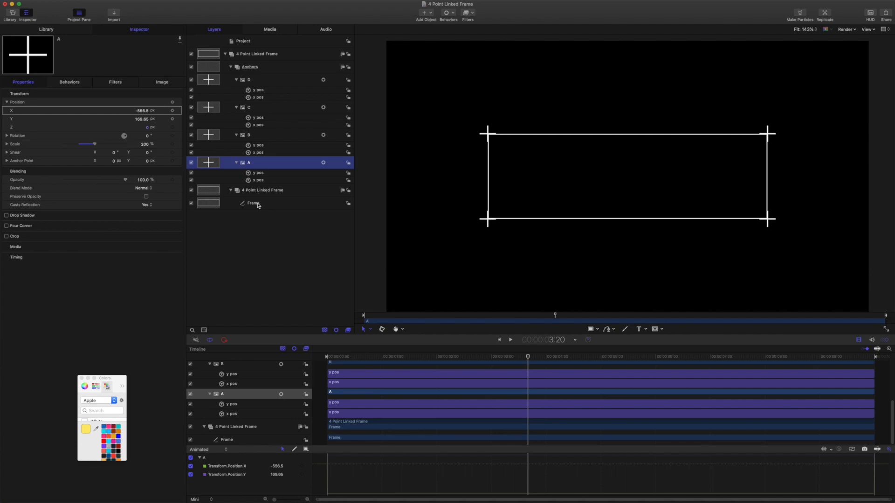
Step: Set the Edge Offset of anchor A's y pos link to 200
click(260, 173)
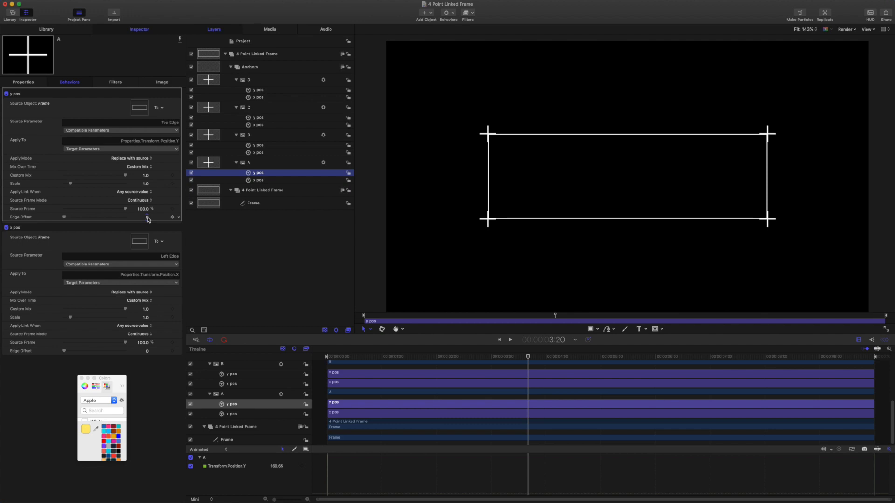
click(148, 218)
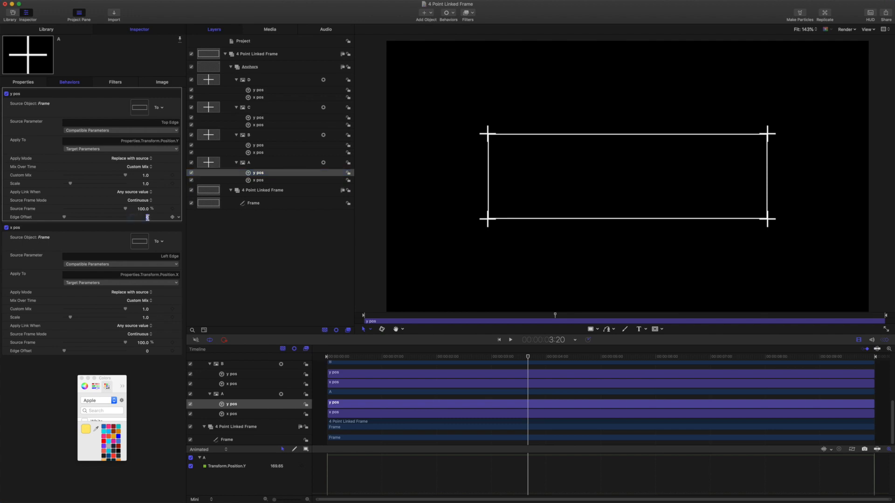
key(Return)
key(Return)
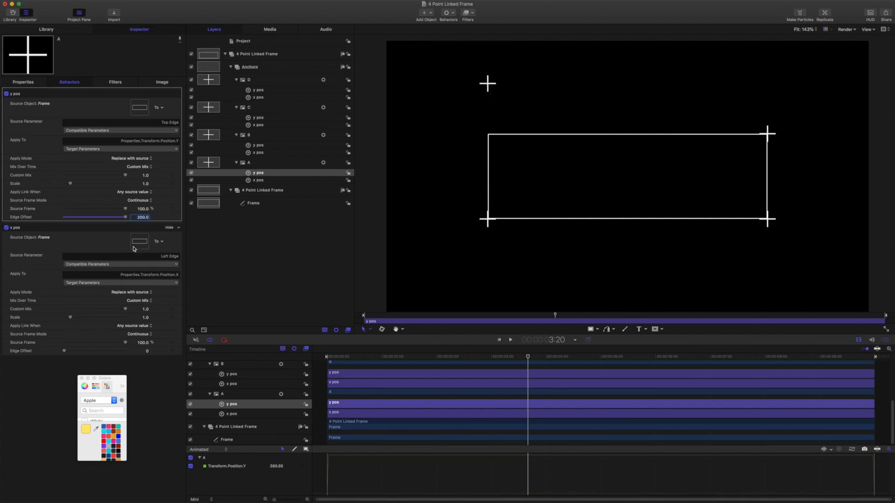
Step: Set the Edge Offset of anchor A's x pos link to -100 and check the anchor's position values
click(147, 351)
double_click(146, 351)
text(-100)
key(Return)
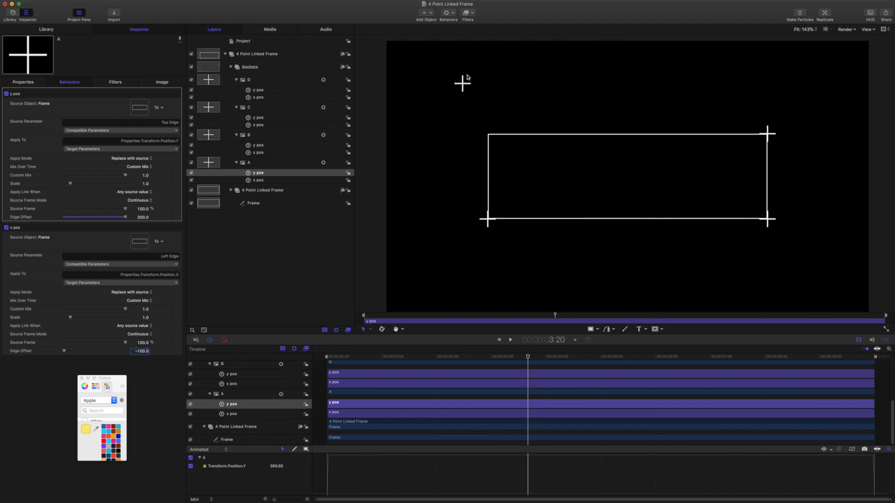
click(23, 82)
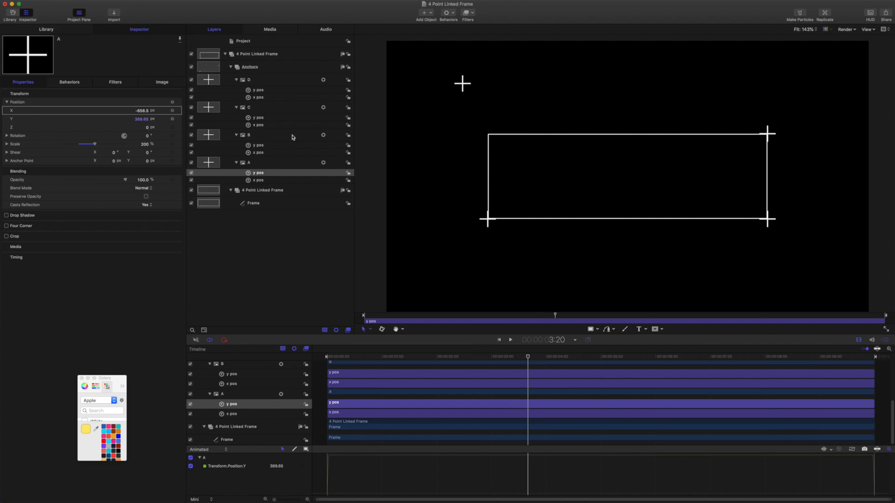
Step: Test the offset anchor by reducing the Frame shape's height to about 303 and varying its width
click(253, 204)
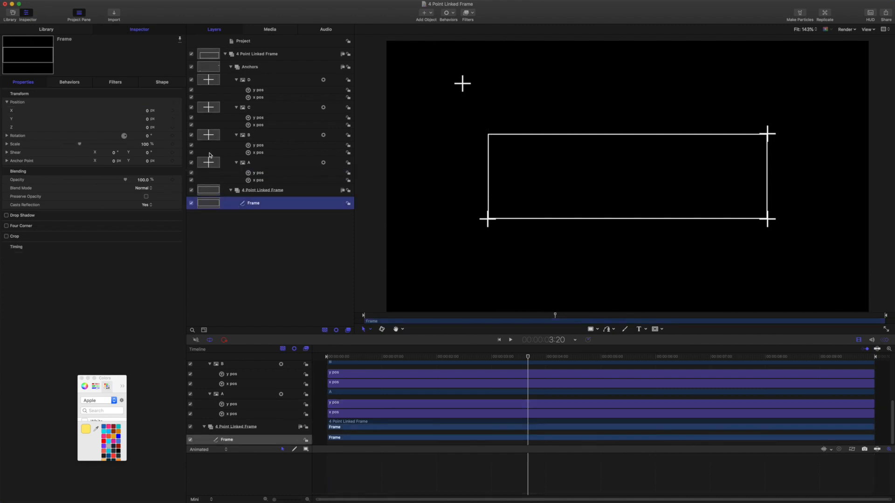
click(163, 83)
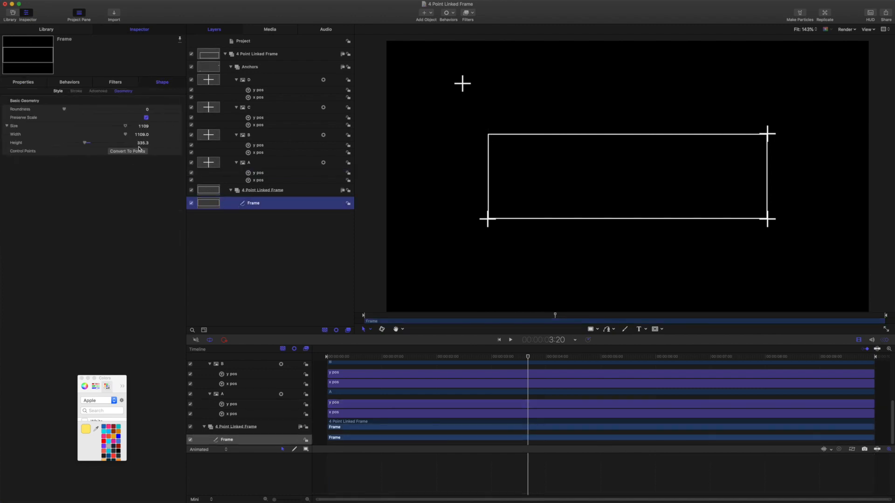
mouse_move(143, 143)
mouse_down()
mouse_move(159, 143)
mouse_move(131, 143)
mouse_move(155, 143)
mouse_up()
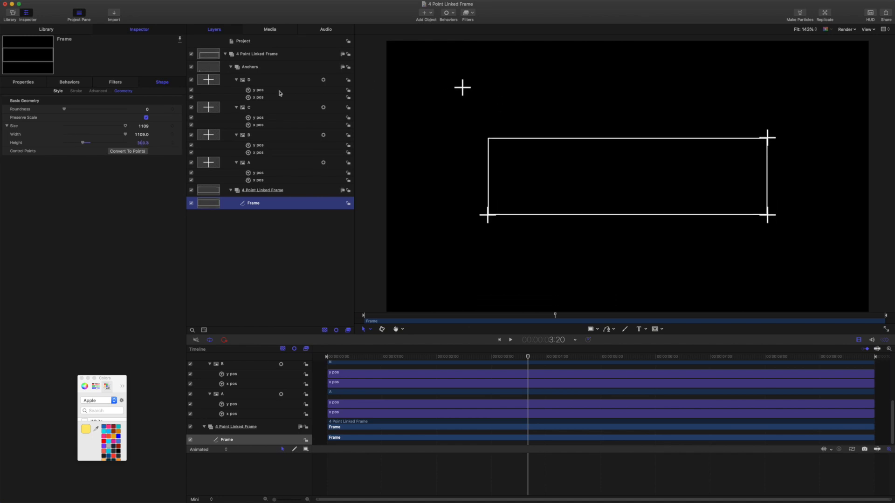
mouse_move(141, 135)
mouse_down()
mouse_move(163, 134)
mouse_move(125, 134)
mouse_up()
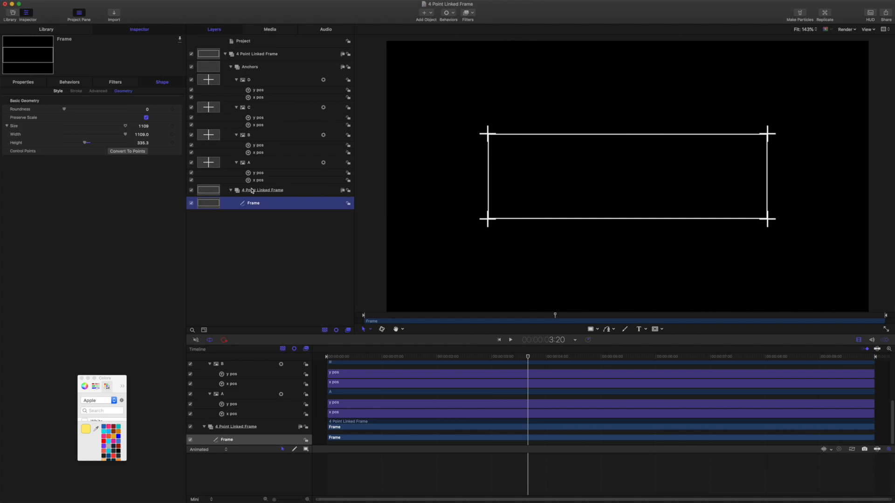
Step: Lower the Custom Mix of anchor A's y pos link to try its effect and return it to 1.0
click(259, 174)
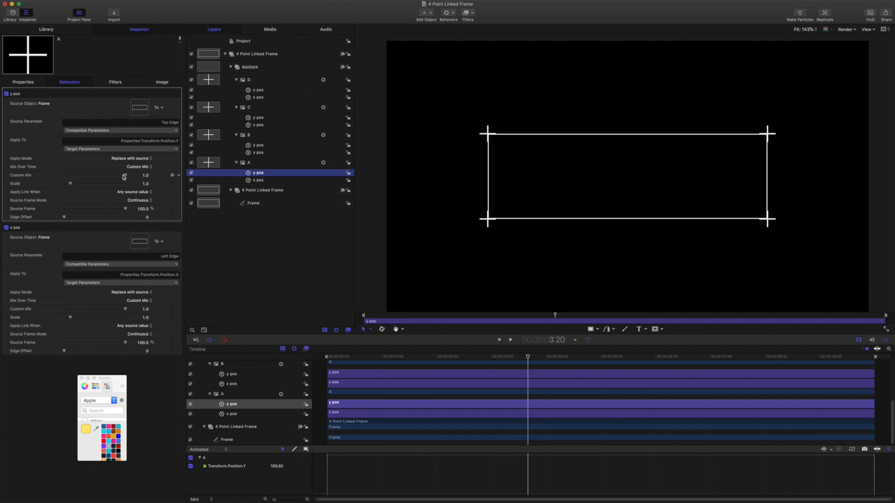
drag(124, 176, 95, 176)
click(180, 176)
click(287, 240)
drag(95, 176, 125, 176)
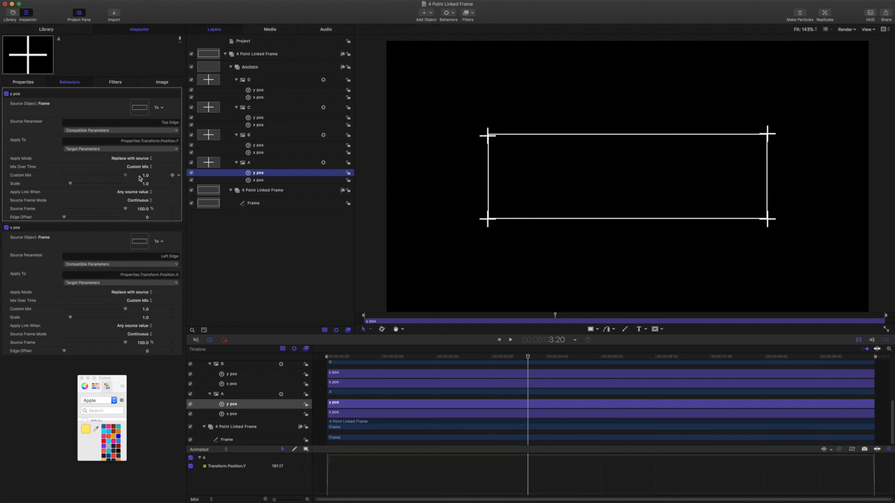
Step: Examine the Add To Rig options for the y pos link's Custom Mix and dismiss them without choosing any
click(179, 176)
mouse_move(239, 253)
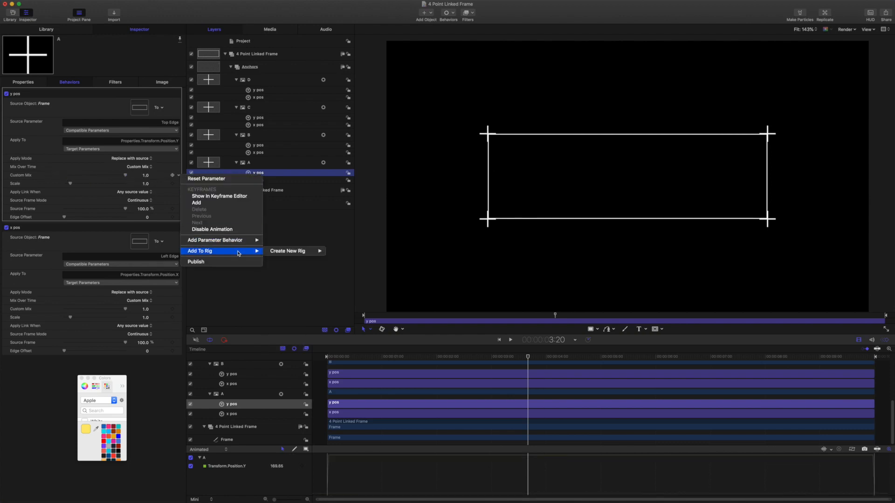
click(315, 216)
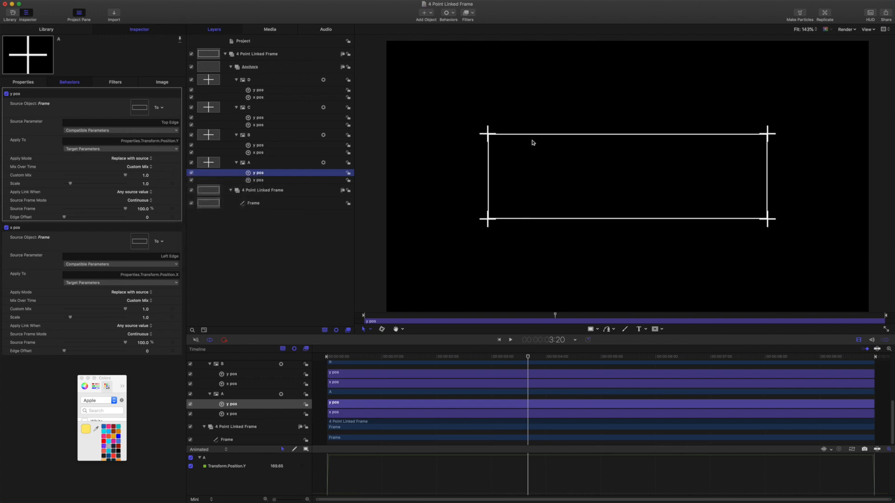